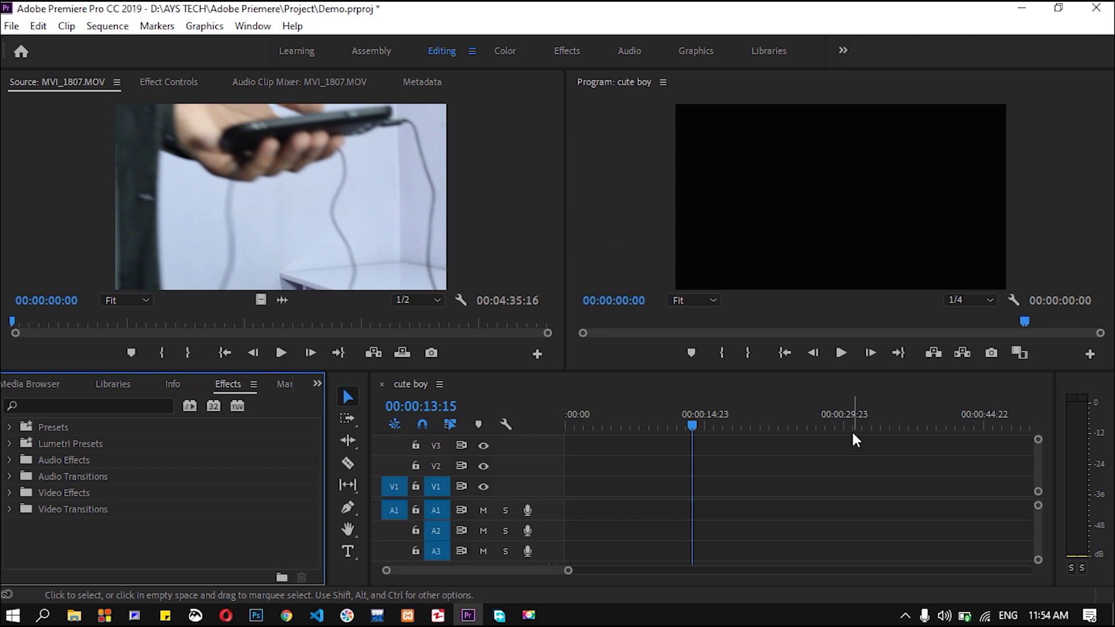
Step: Return the playhead of the empty cute boy sequence to 00:00:00:00
drag(691, 425, 556, 427)
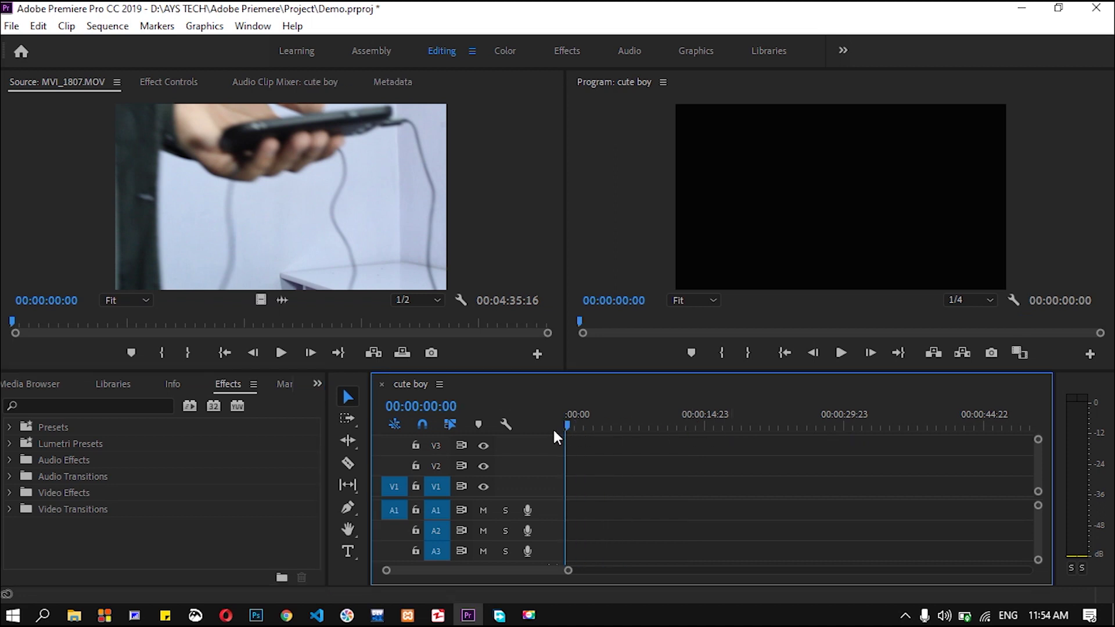
click(317, 383)
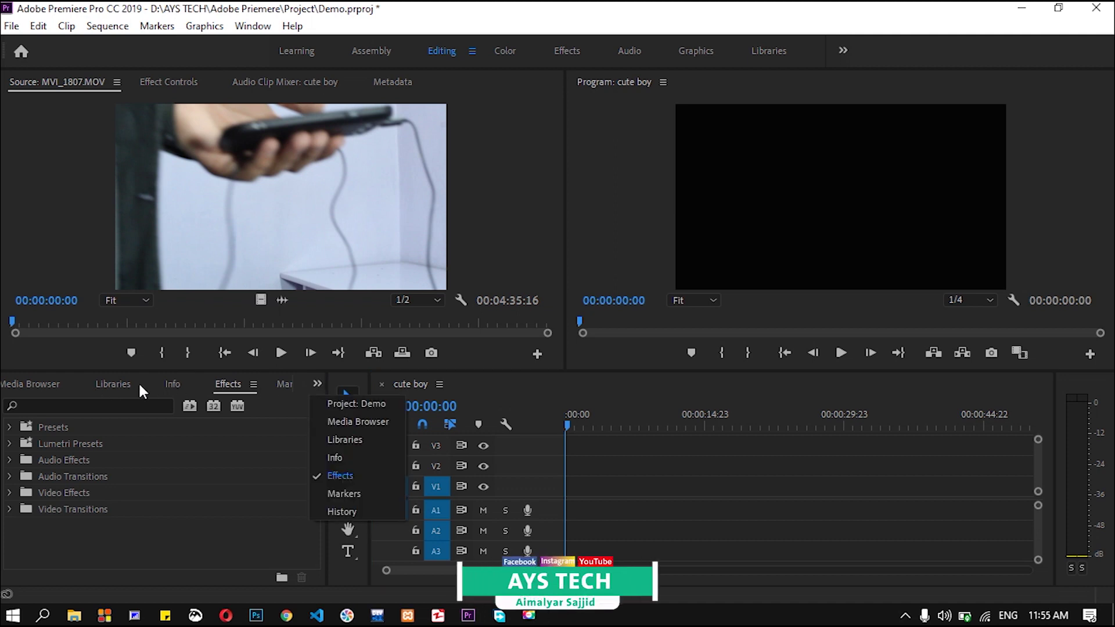
Step: Bring up the Project panel from the hidden panels list
click(28, 380)
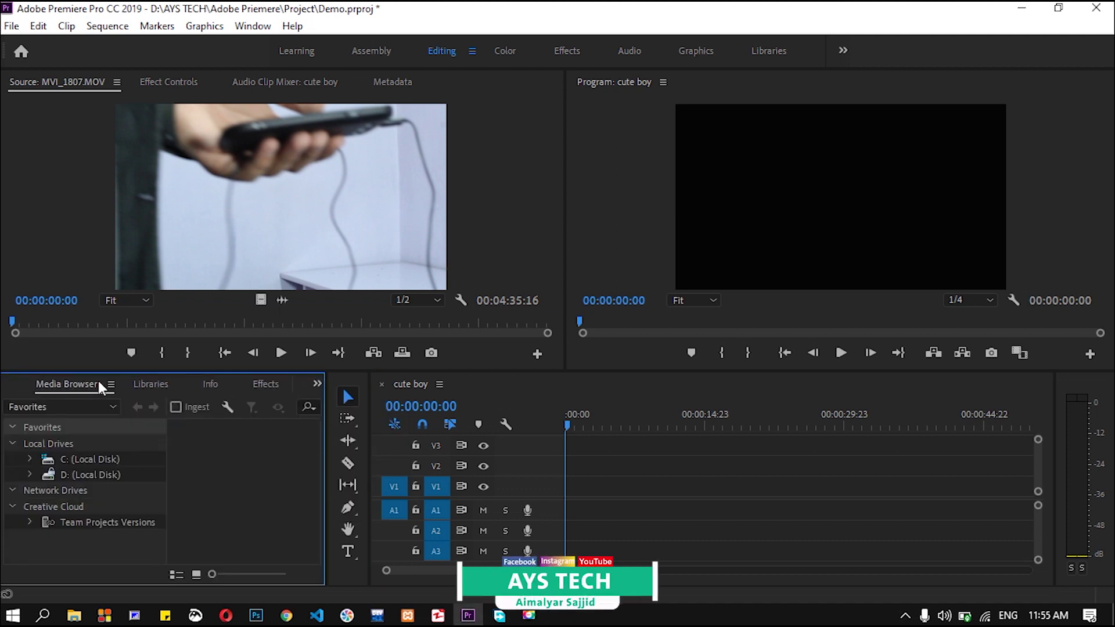
click(165, 385)
click(216, 384)
click(318, 384)
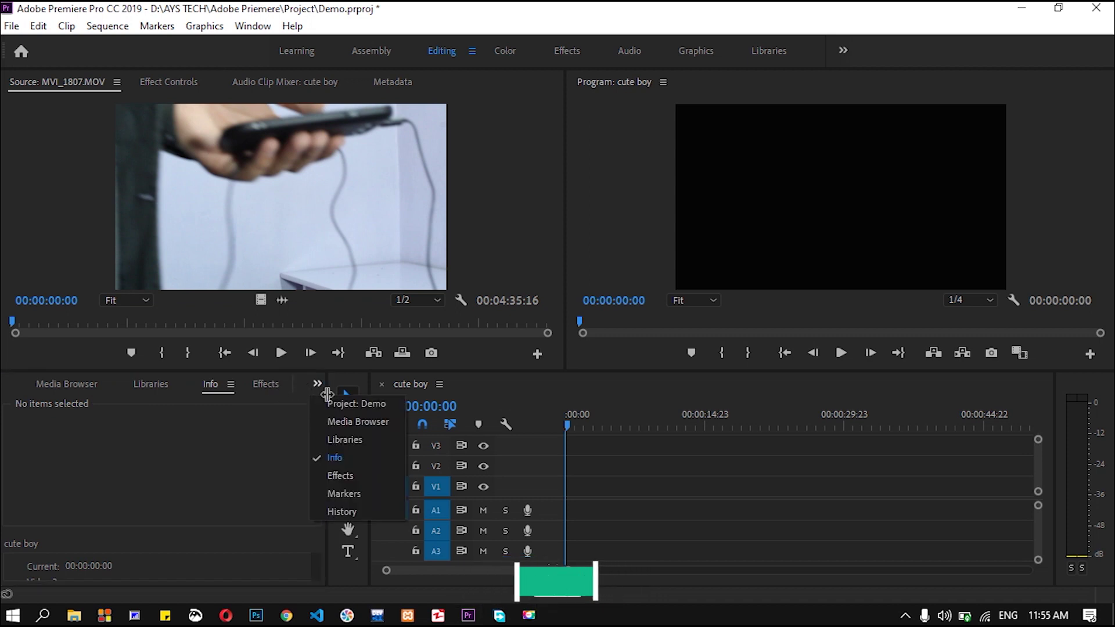
click(349, 399)
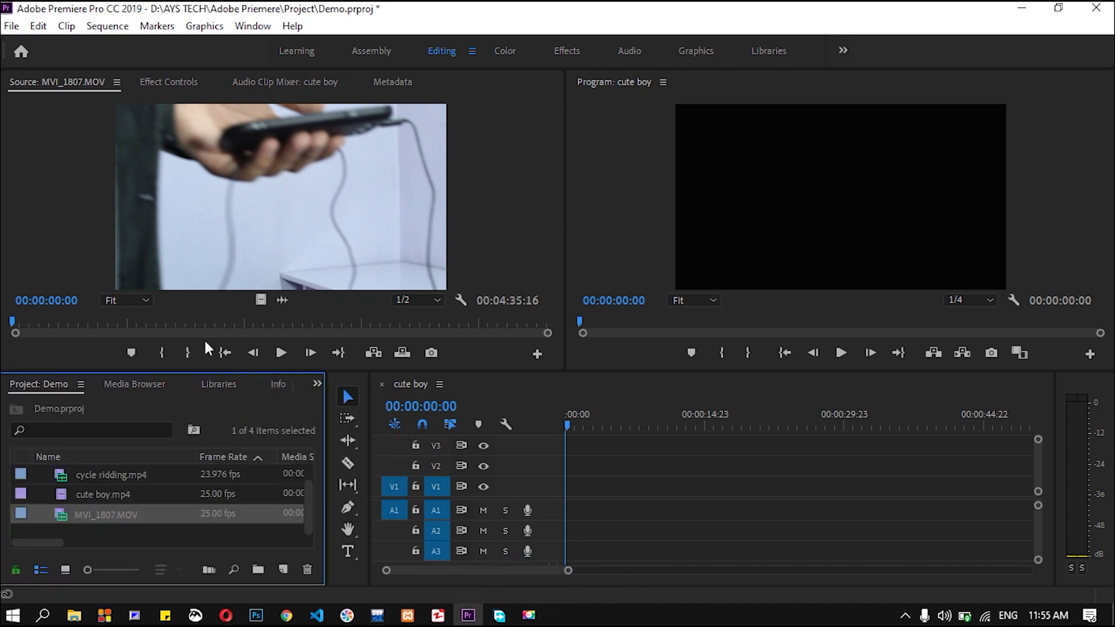
Step: Place MVI_1807.MOV on the cute boy sequence, matching its settings, and scrub to about 30 s
drag(29, 323, 97, 324)
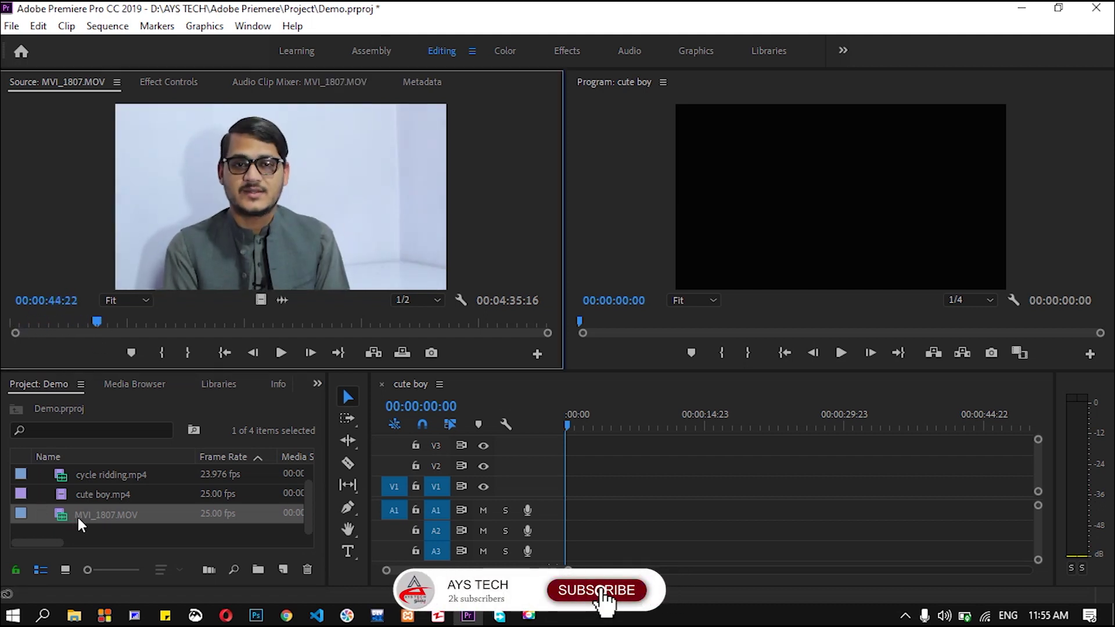
drag(80, 525, 571, 506)
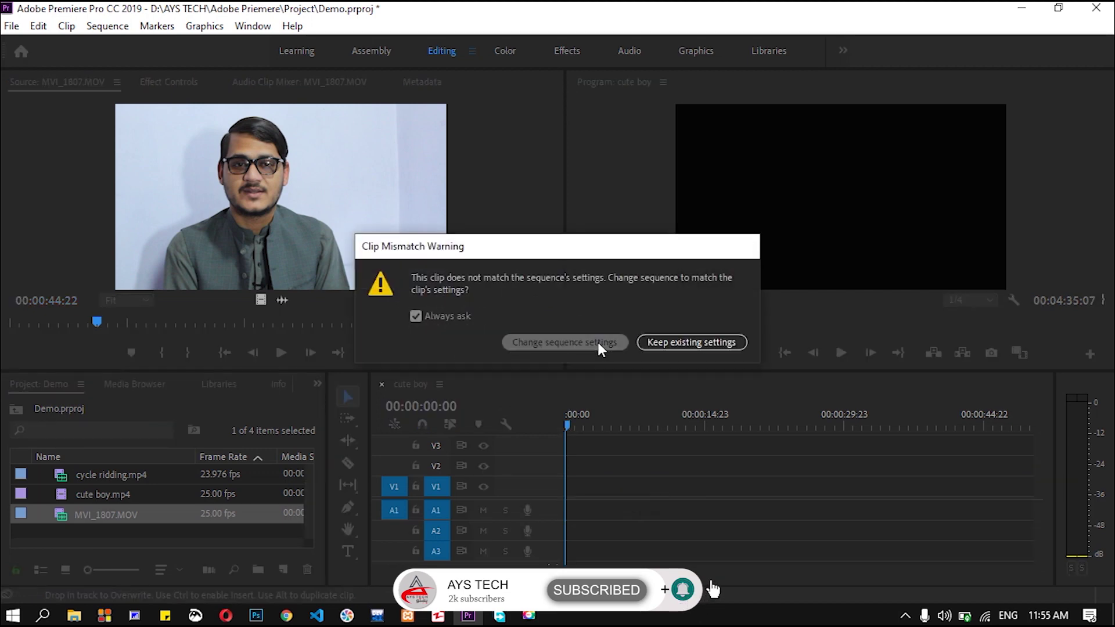
click(600, 344)
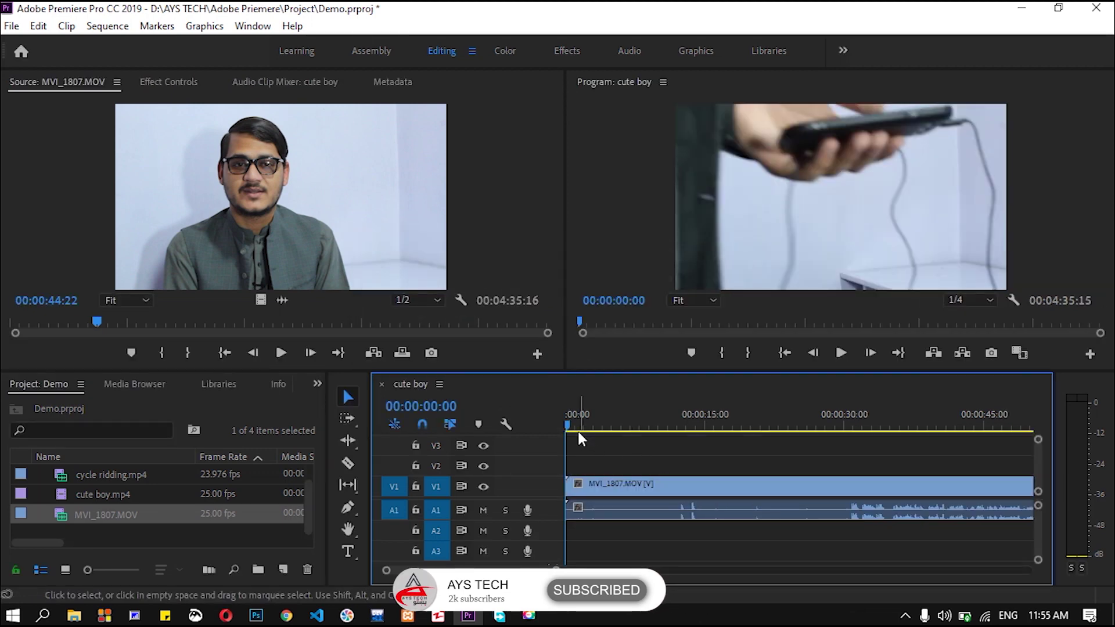
drag(558, 569, 573, 571)
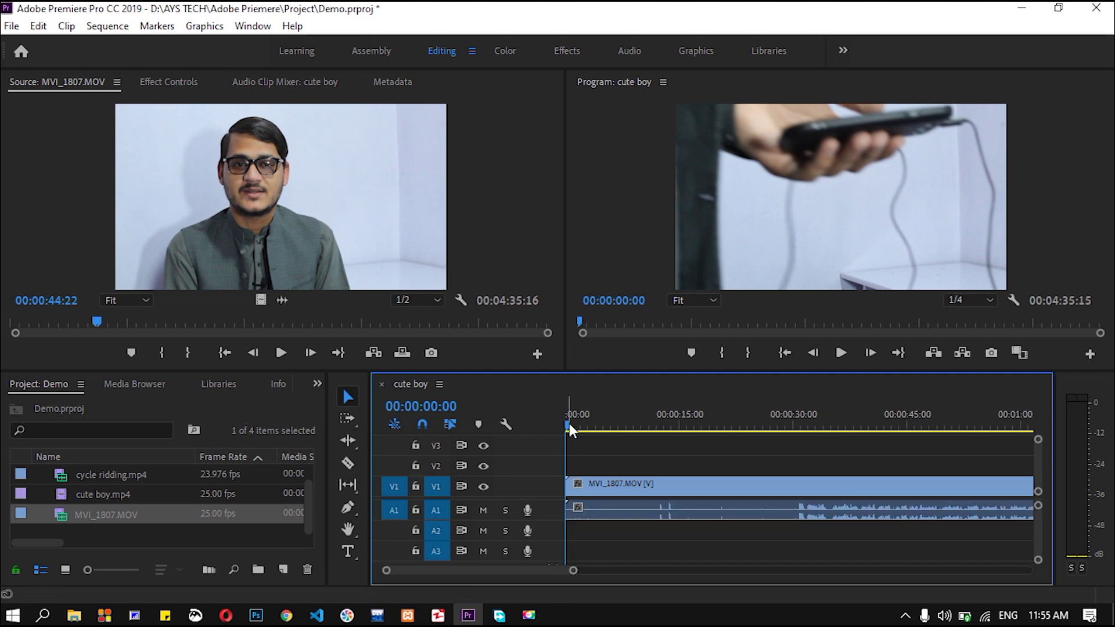
drag(571, 430, 799, 456)
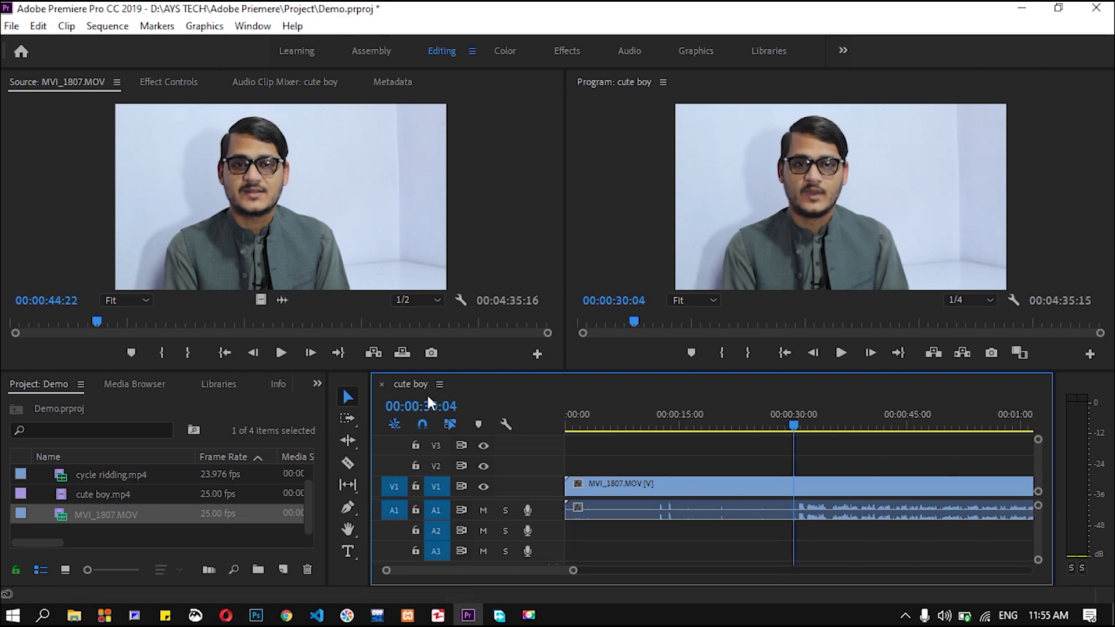
Step: Split MVI_1807.MOV at 00:00:30:04 with the Razor and delete the first part
click(347, 465)
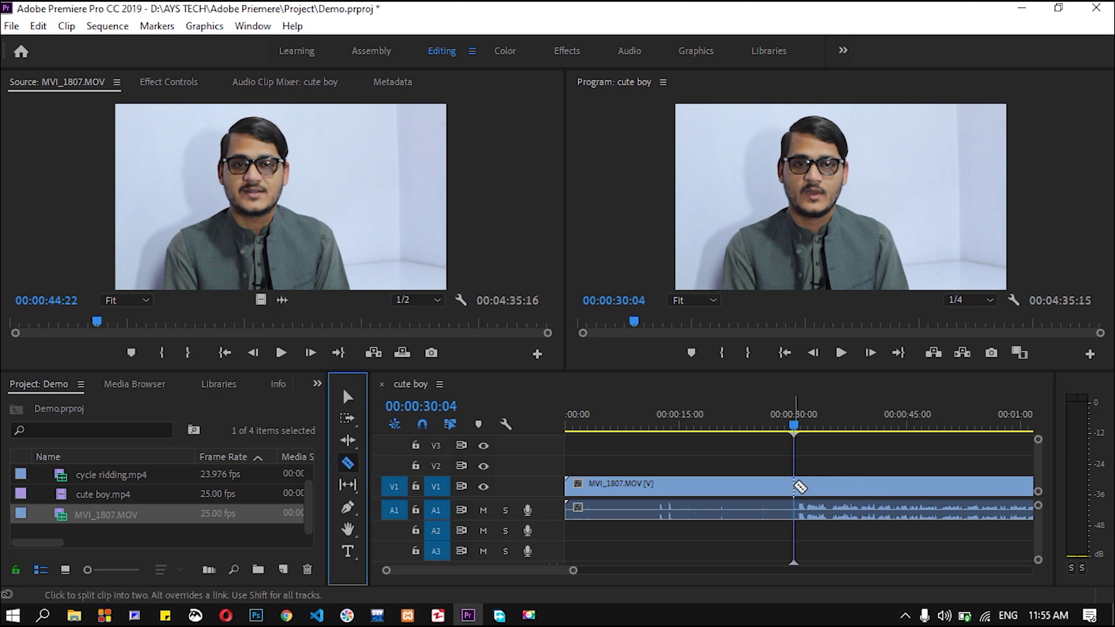
click(796, 485)
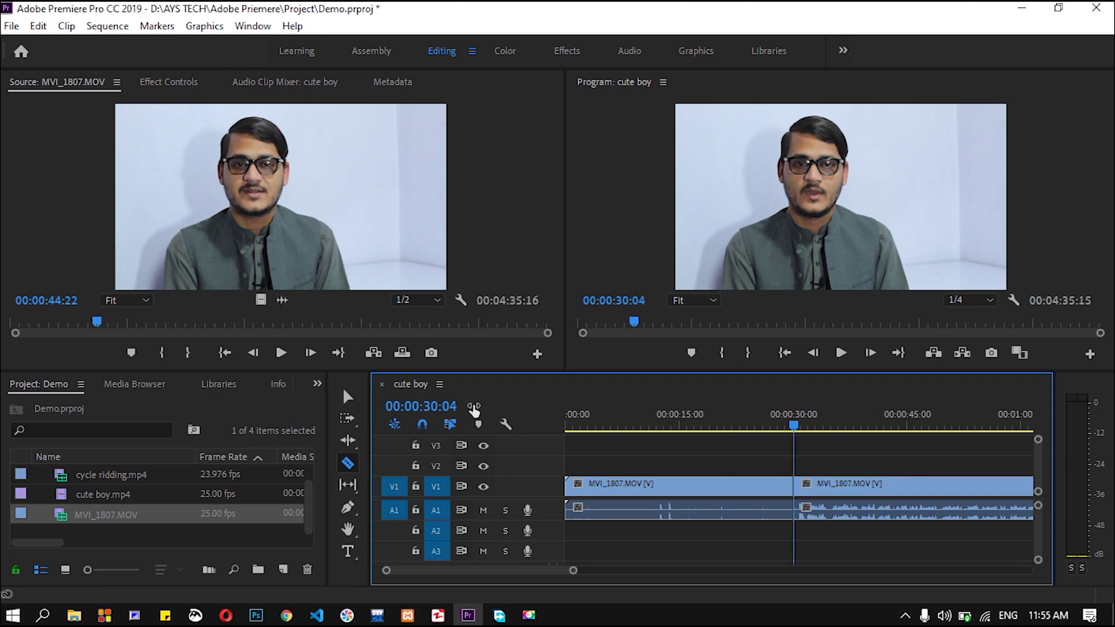
click(348, 397)
click(691, 495)
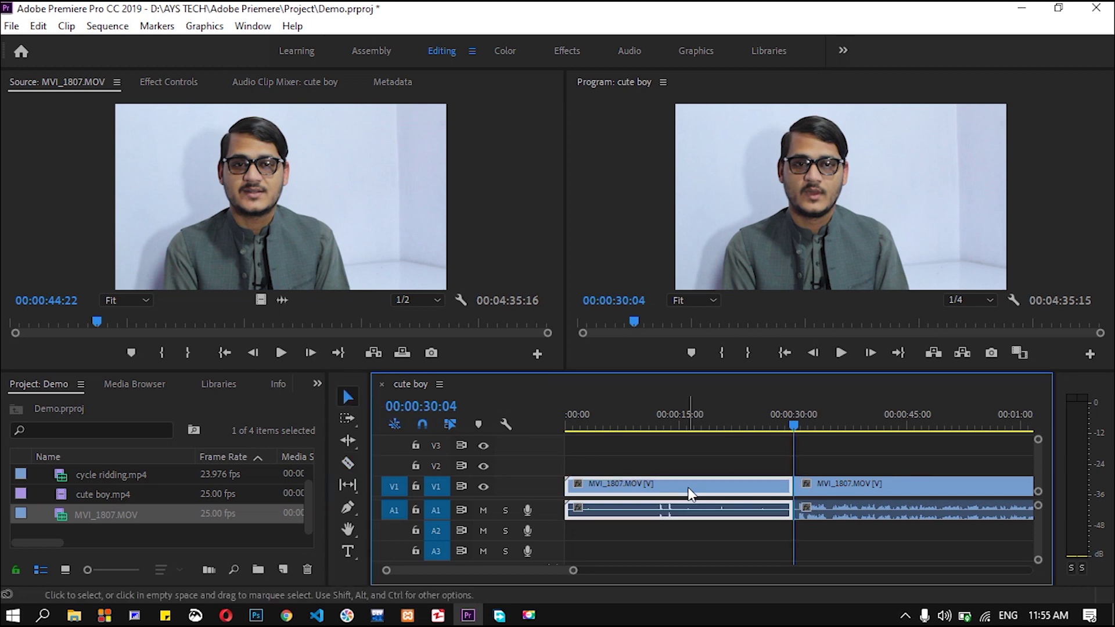
key(Delete)
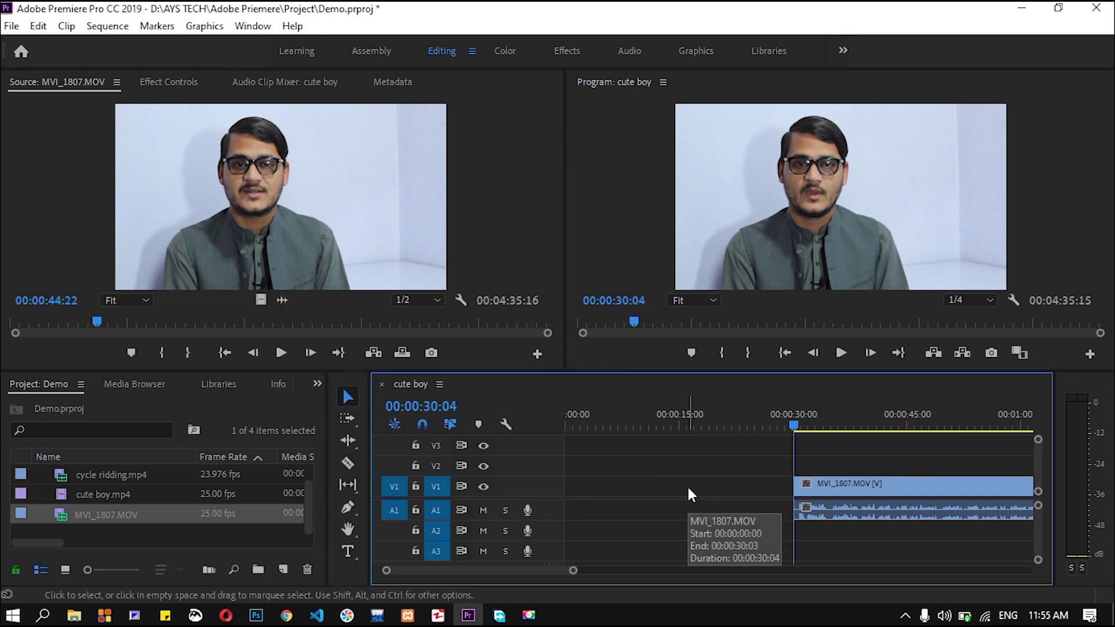
Step: Remove the leading gap, return the playhead to 0, and enlarge the A1 track
click(617, 491)
key(Delete)
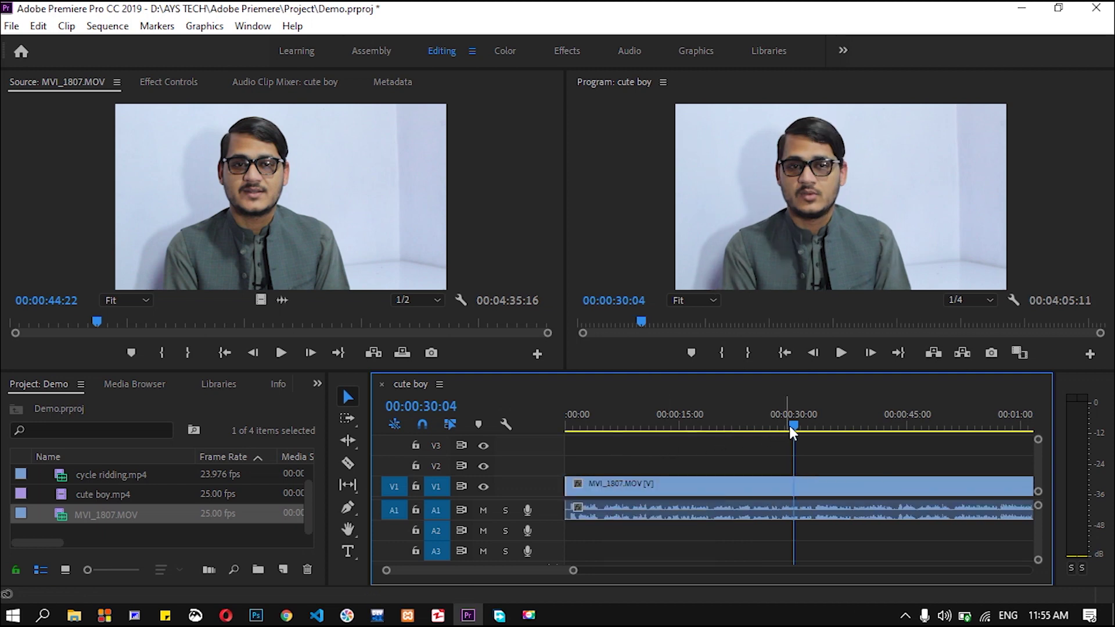
drag(795, 430, 567, 452)
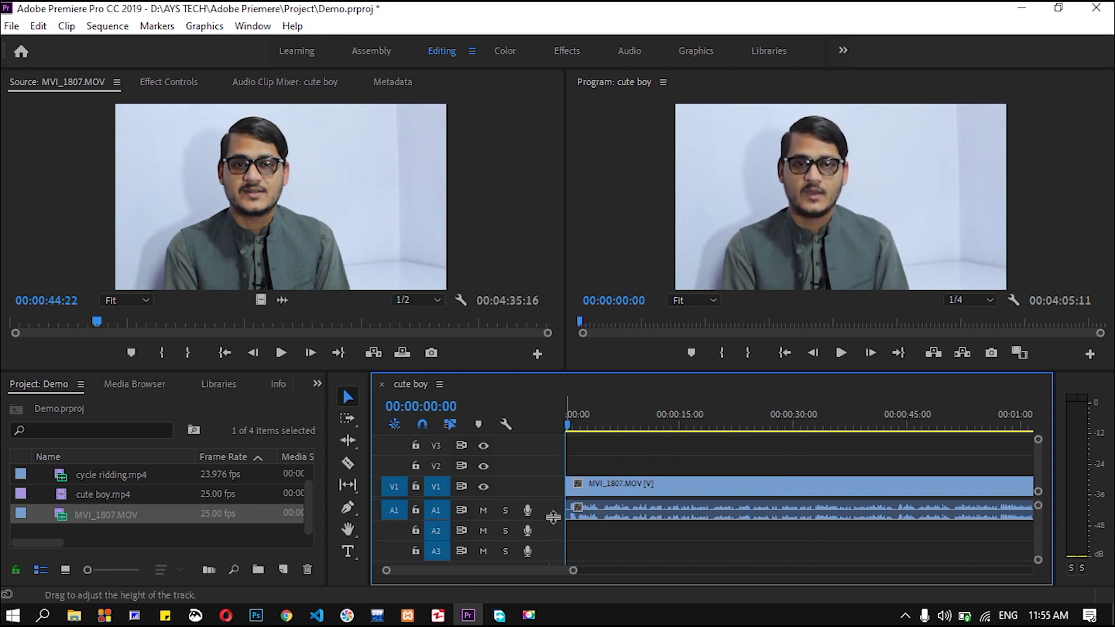
drag(553, 517, 553, 534)
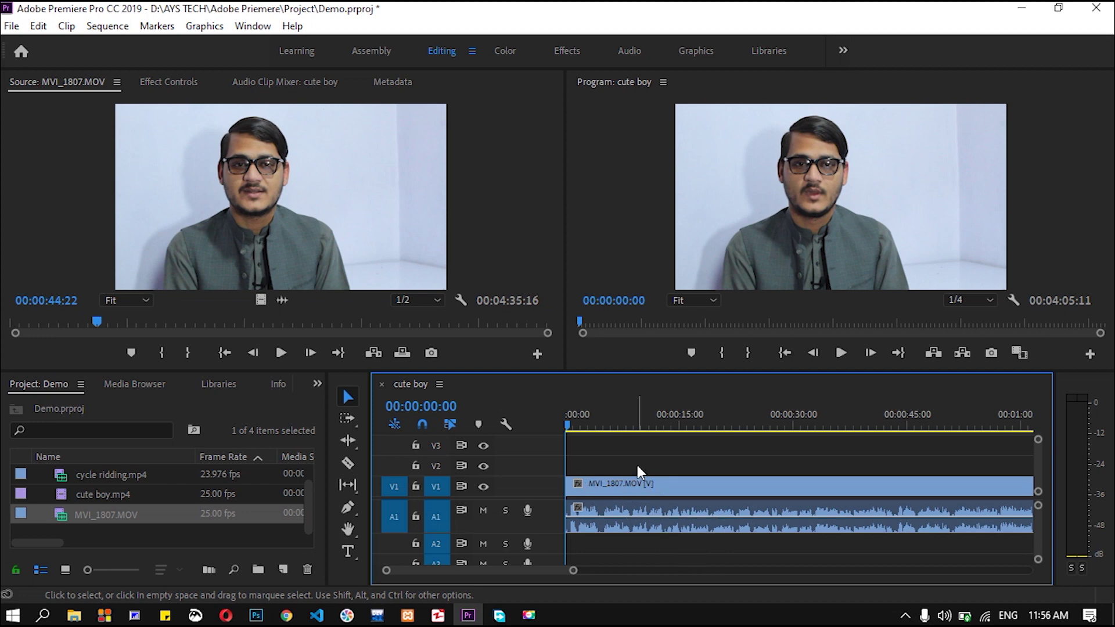
Step: Stop playback and put the playhead back at 00:00:00:00 on the trimmed sequence
key(space)
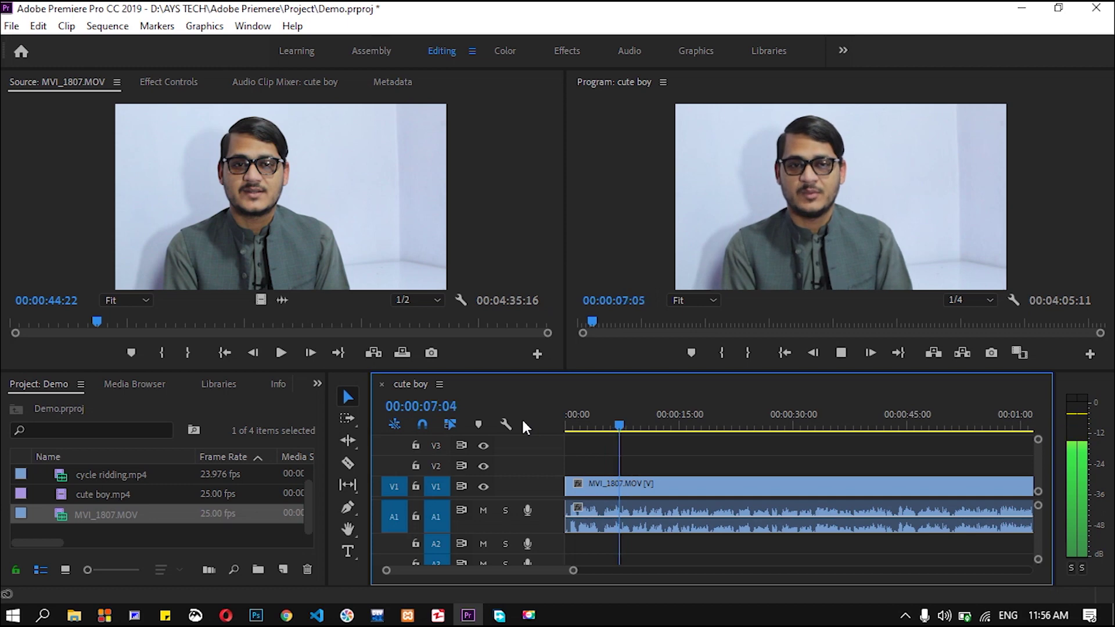
key(space)
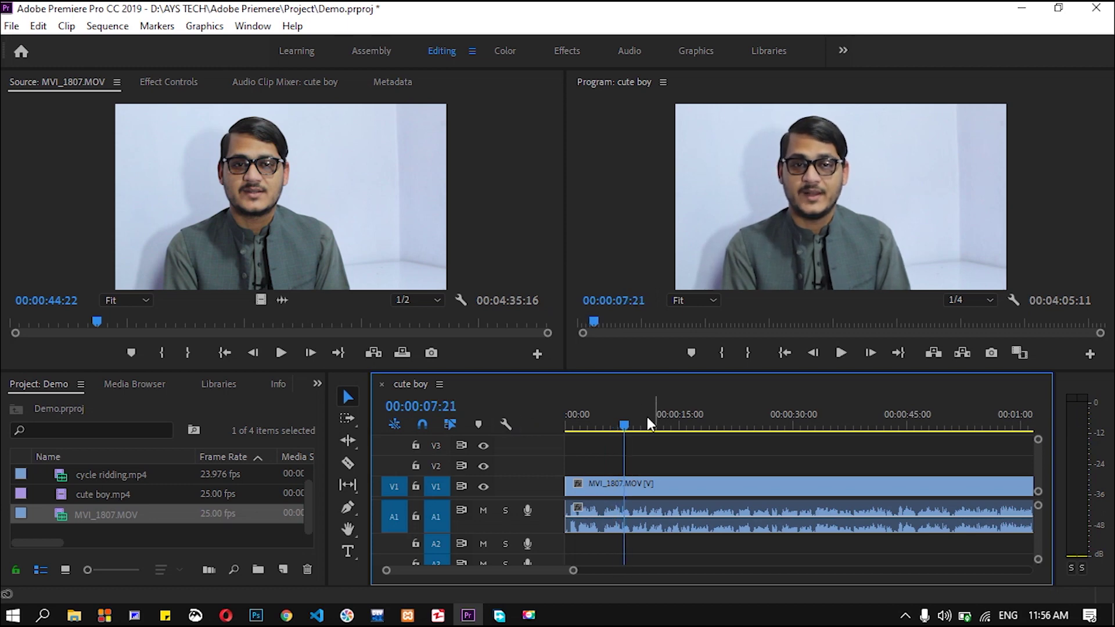
drag(624, 430, 559, 436)
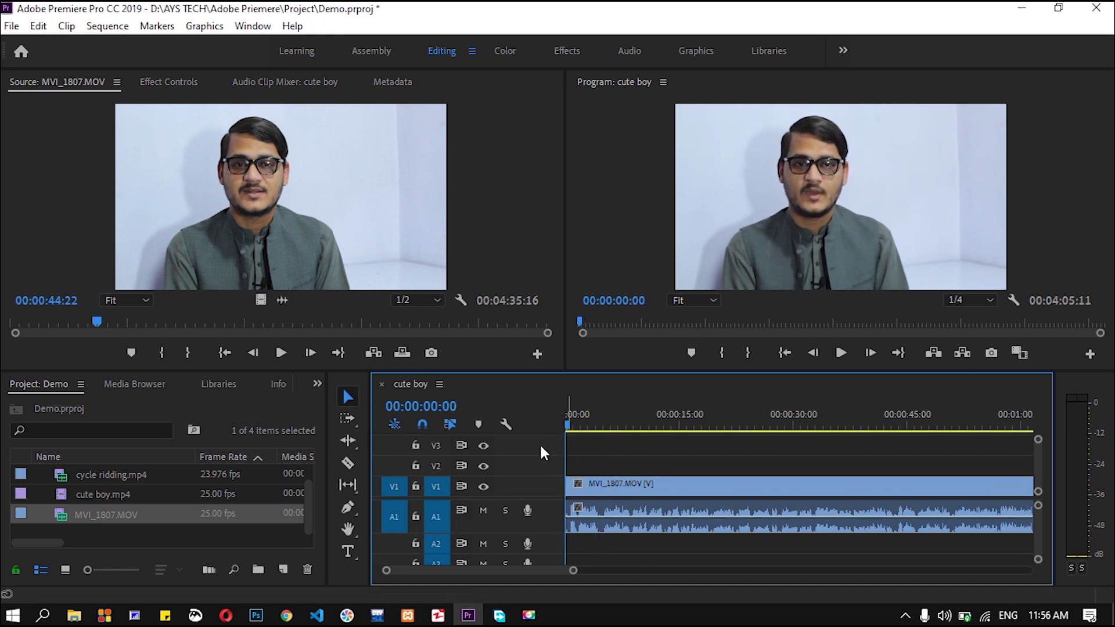
click(316, 385)
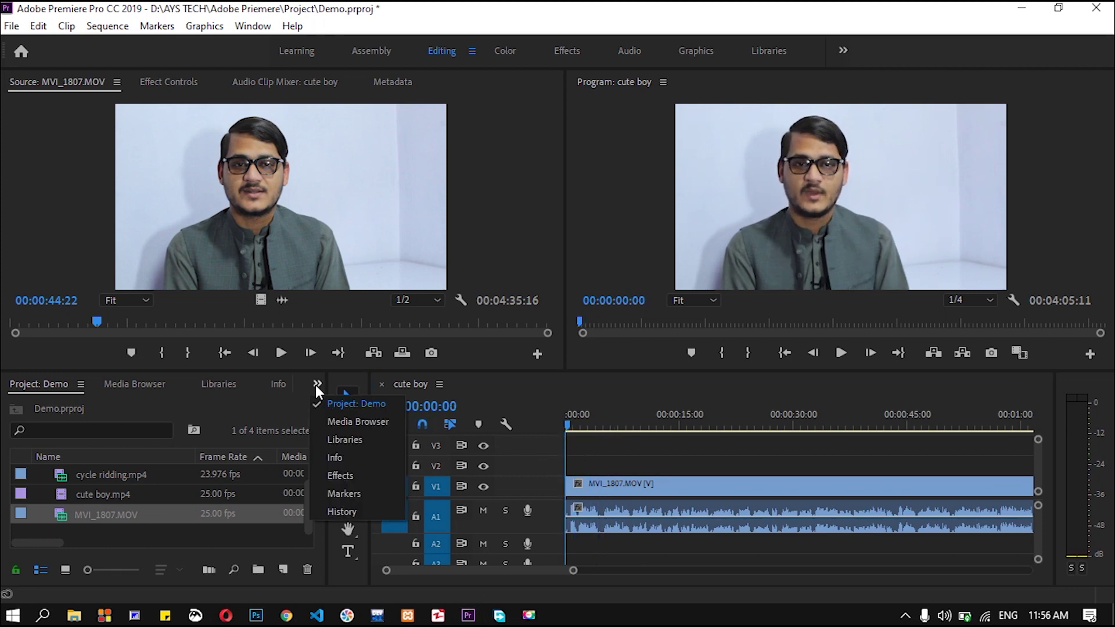
Step: Drag Adaptive Noise Reduction (Obsolete) from Audio Effects > Obsolete Audio Effects onto the A1 clip
click(343, 477)
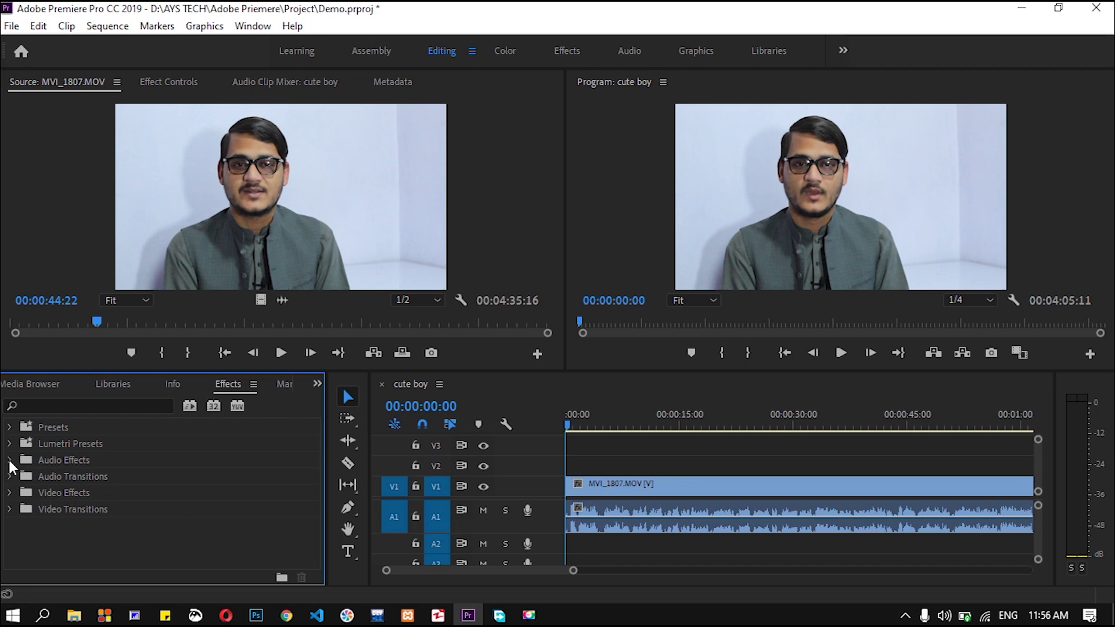
click(10, 460)
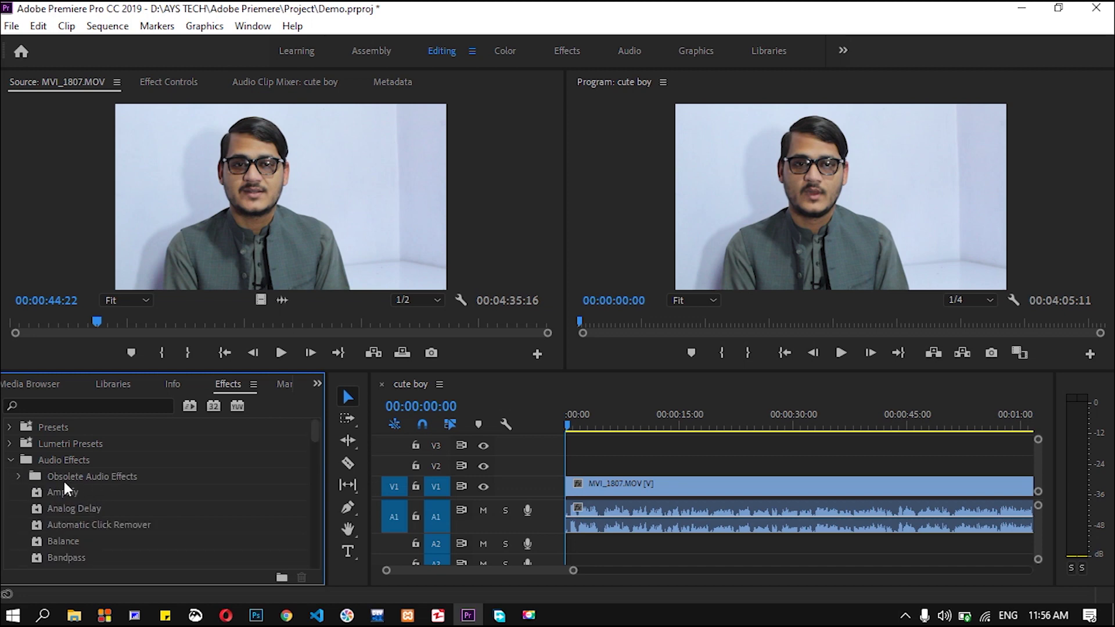
click(18, 477)
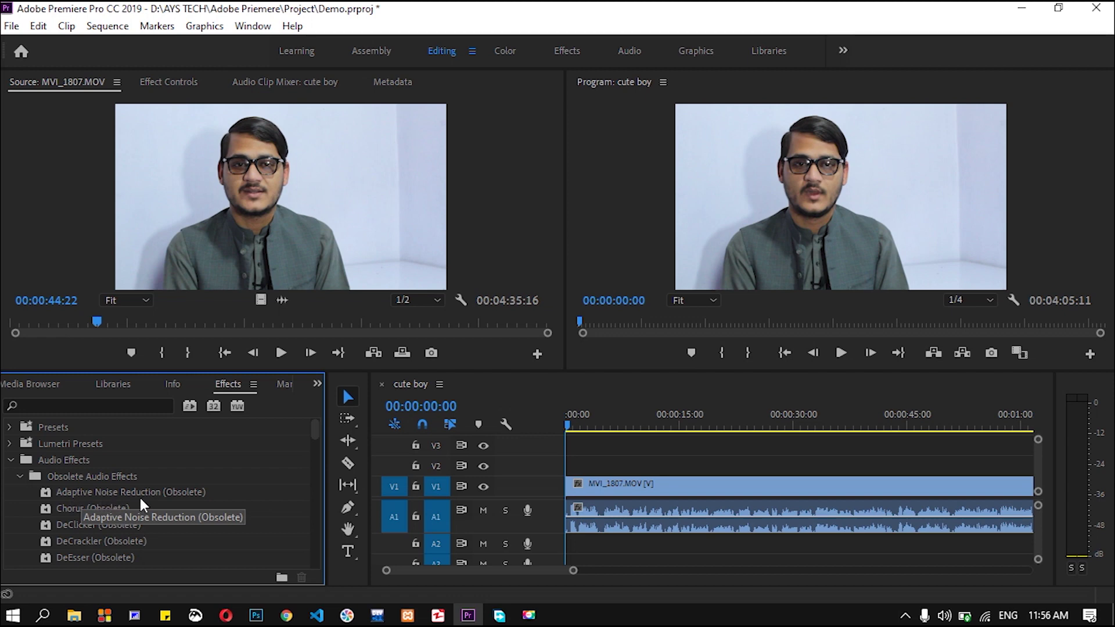
drag(100, 494, 658, 524)
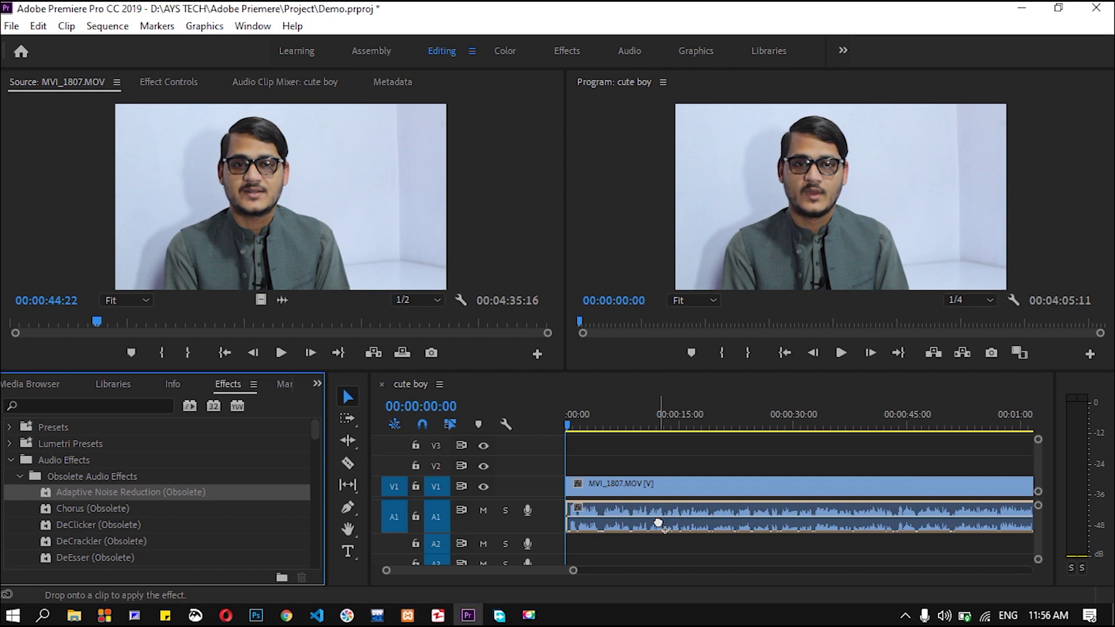
drag(658, 524, 628, 522)
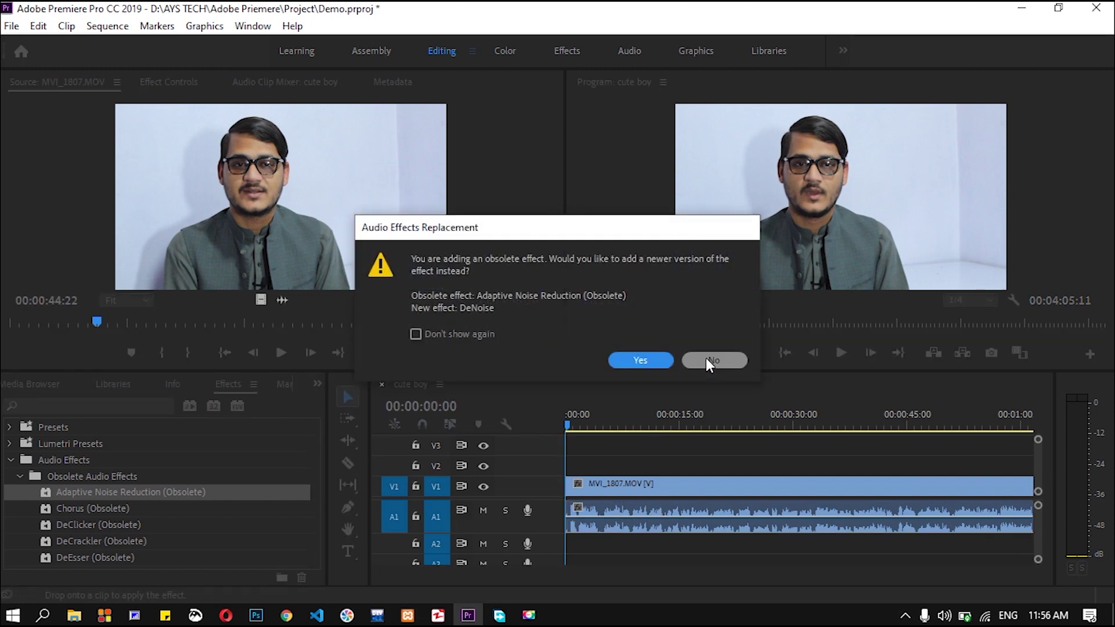
Step: Decline the DeNoise replacement and scroll Effect Controls to Adaptive Noise Reduction
click(705, 358)
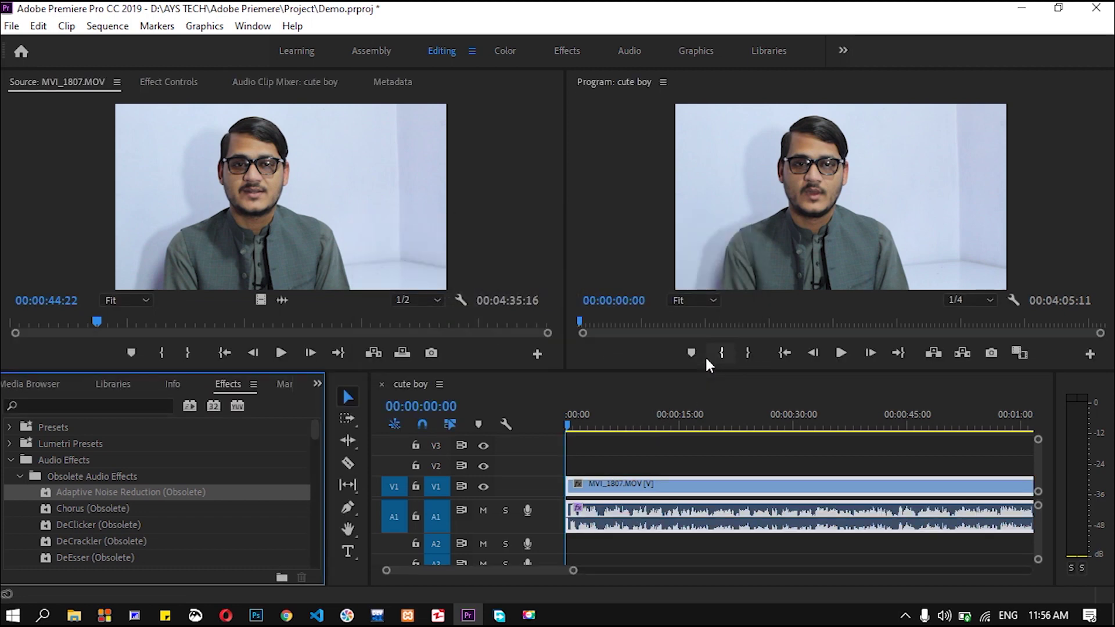
click(164, 83)
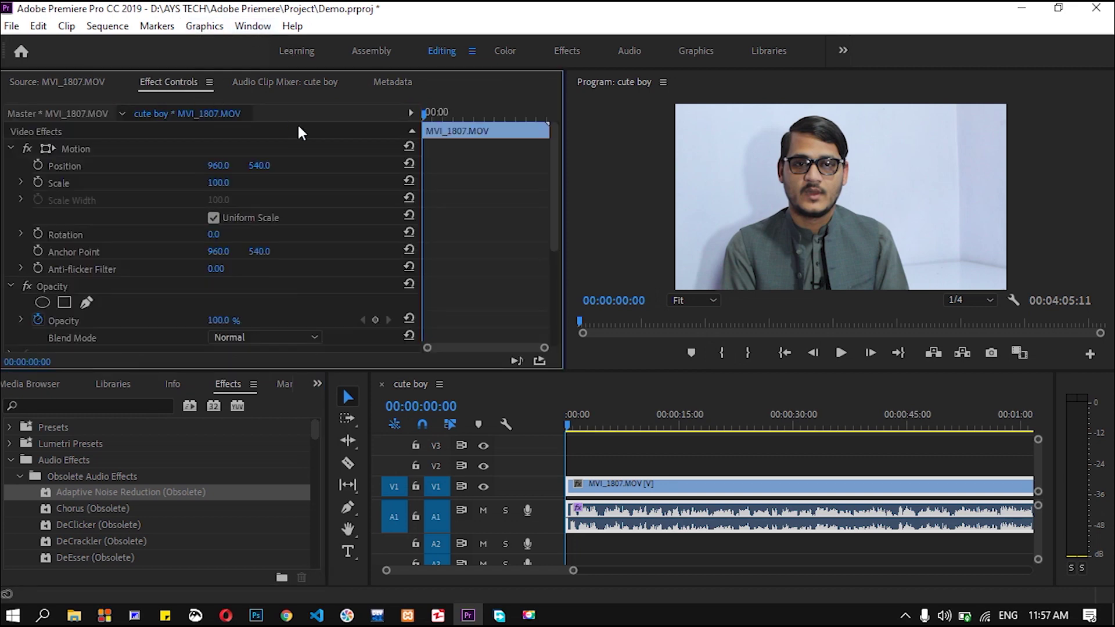
drag(553, 194, 558, 301)
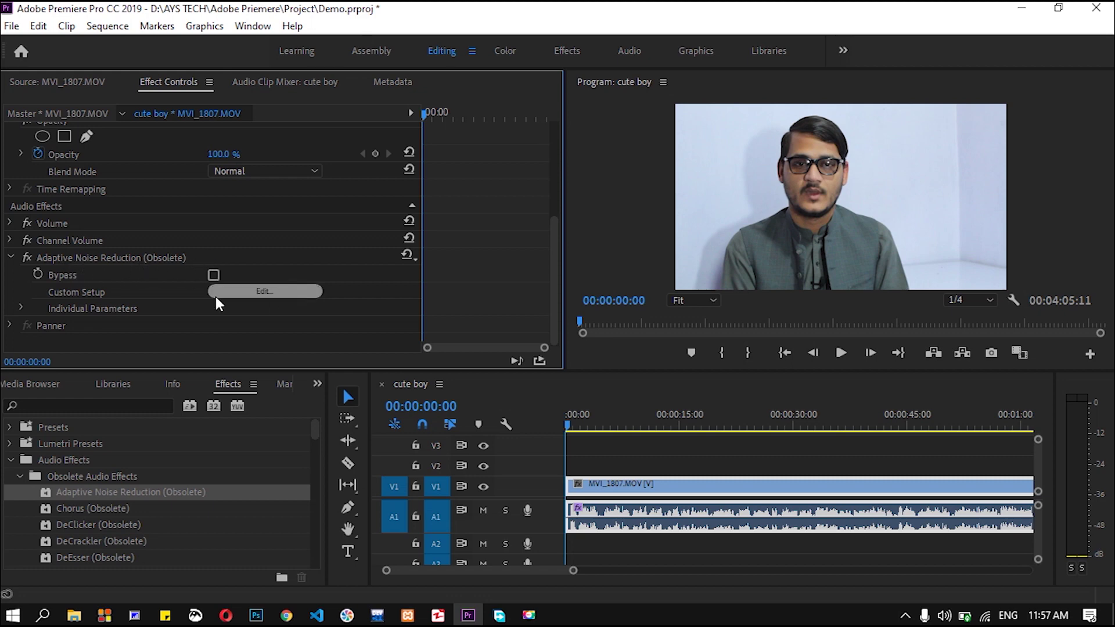
Step: Set Noisiness to 40% in the Adaptive Noise Reduction custom setup editor, then close it
click(268, 292)
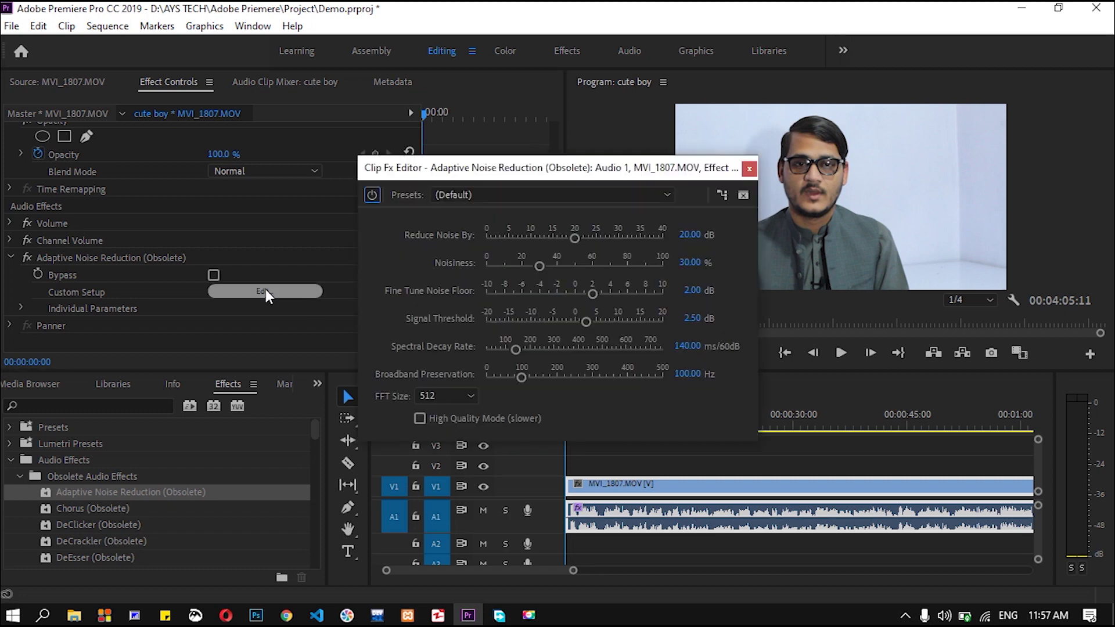
drag(607, 158, 573, 133)
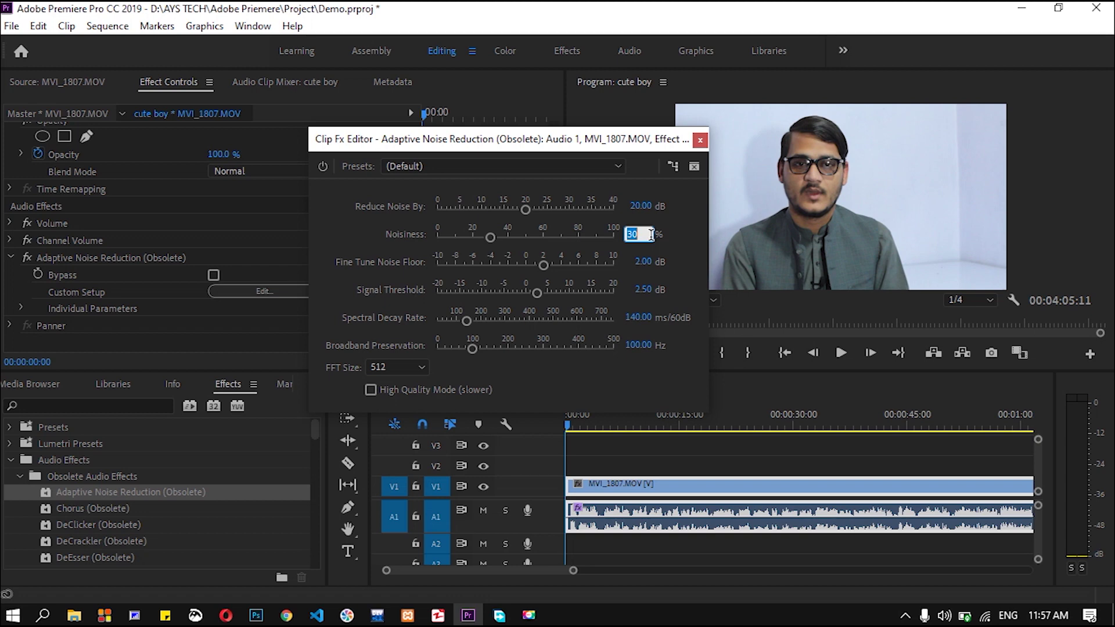
text(40)
key(Return)
click(700, 140)
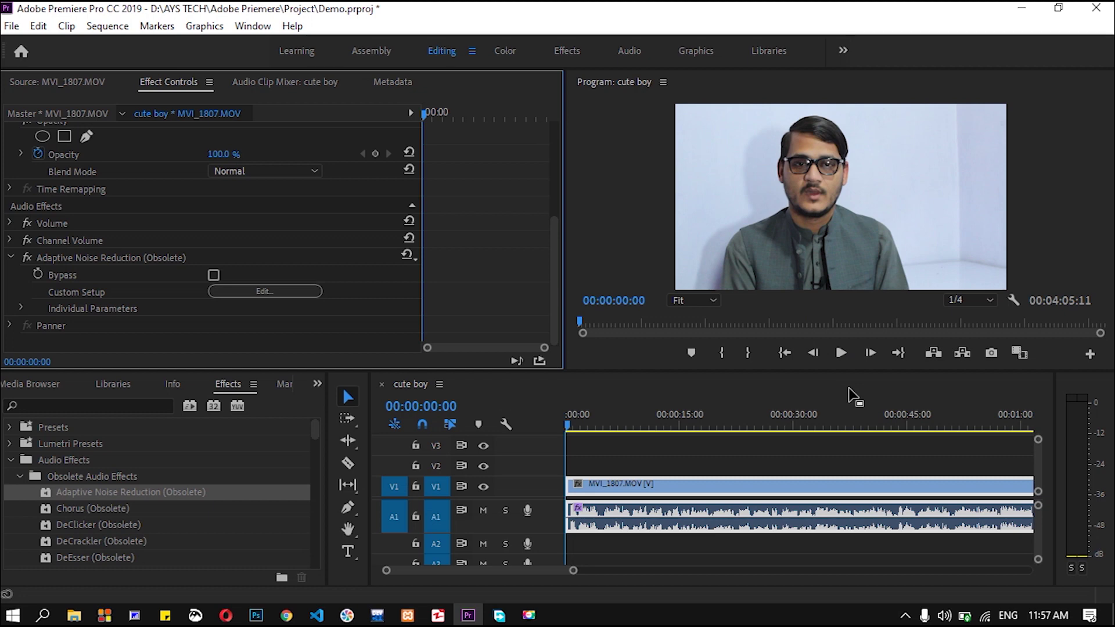
click(841, 353)
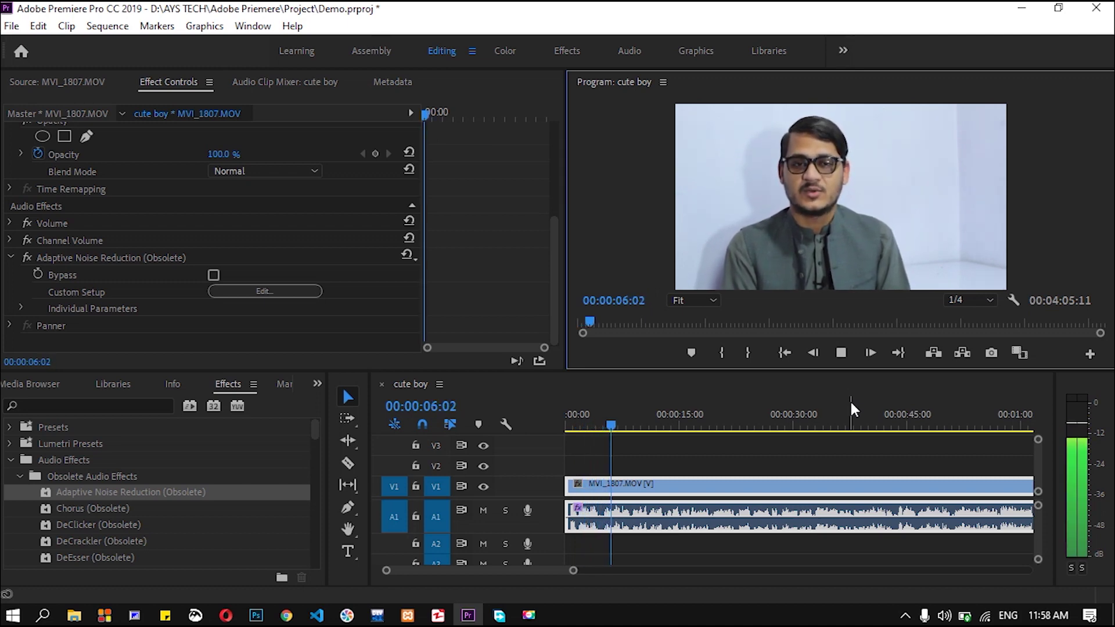
click(841, 353)
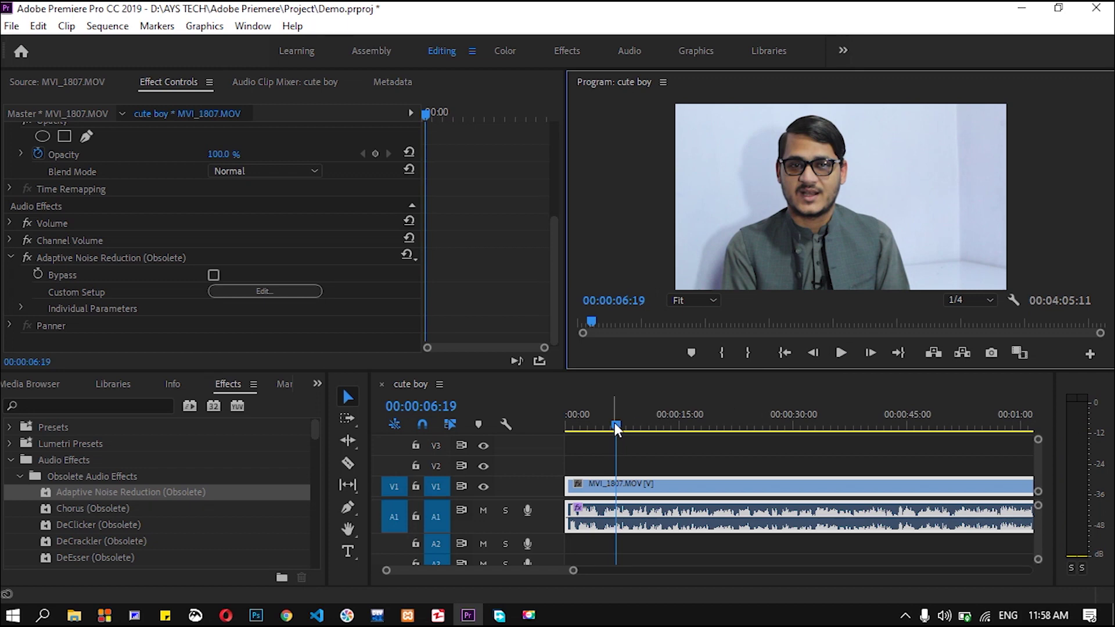
drag(615, 423, 546, 427)
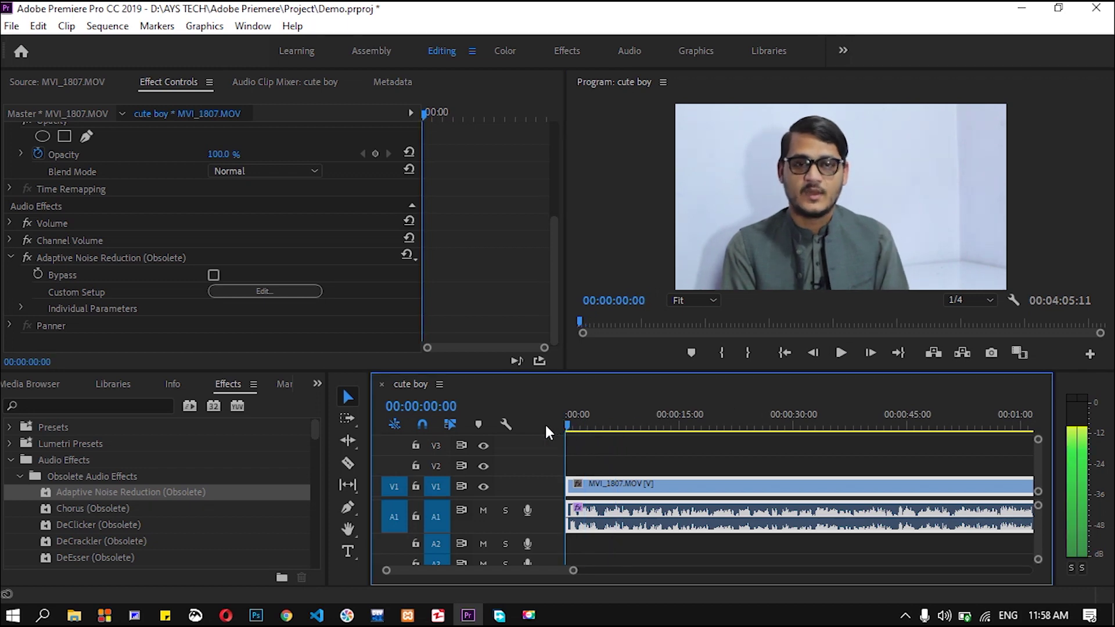